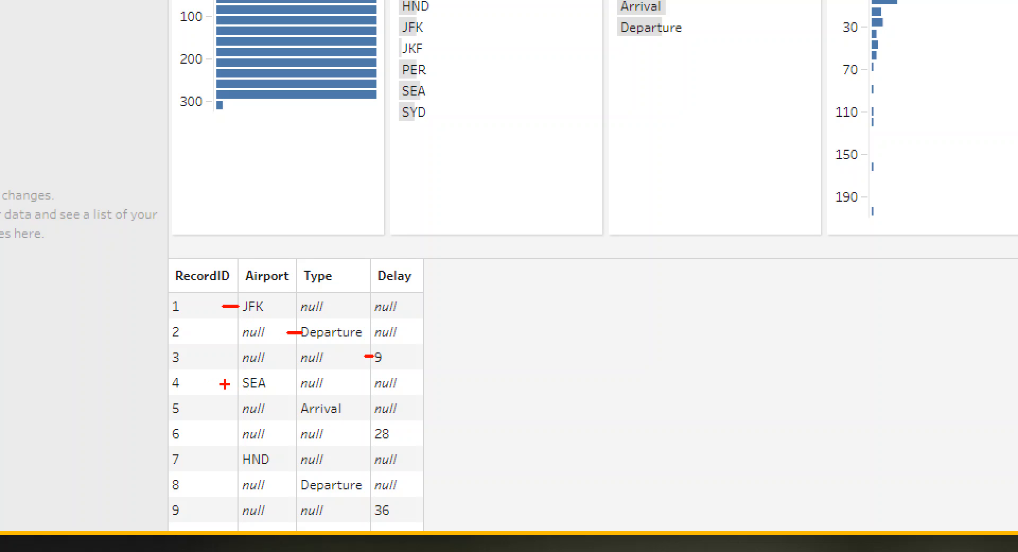
left_click_drag(284, 409, 295, 409)
left_click_drag(360, 434, 370, 435)
key("Escape")
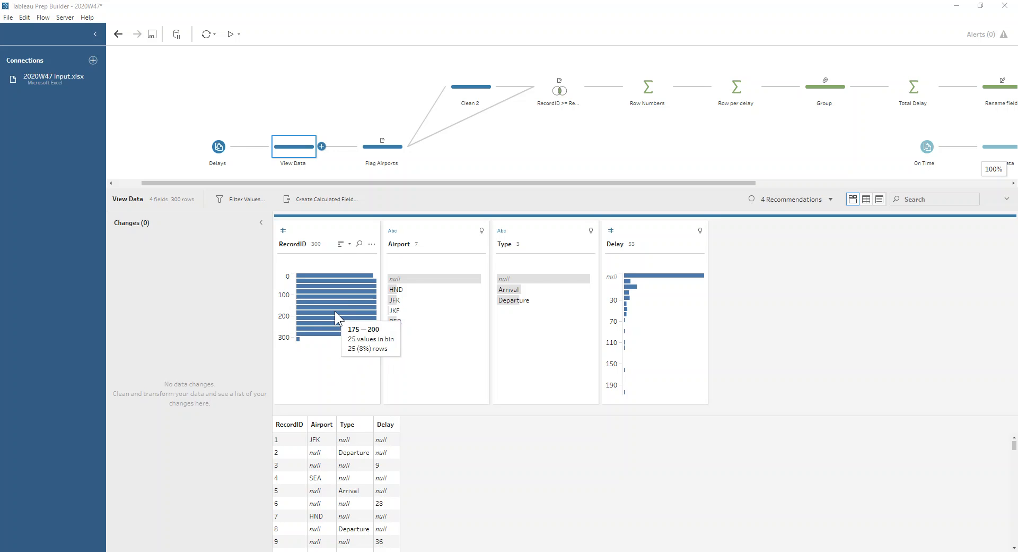
- Examine the Row Number flag against each record's airport in the Flag Airports step
left_click(367, 151)
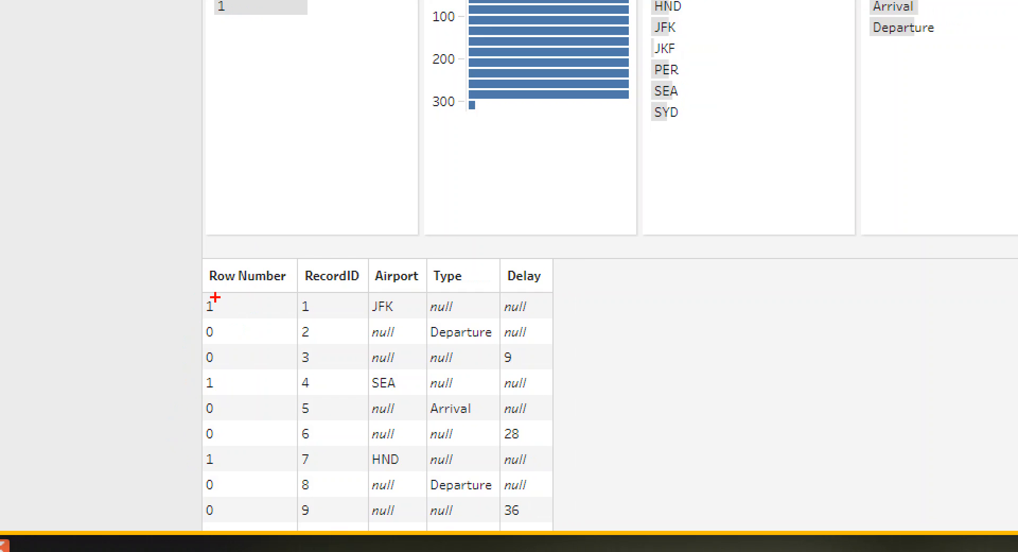
mouse_move(213, 295)
left_mouse_down()
mouse_move(196, 303)
mouse_move(202, 365)
mouse_move(225, 359)
mouse_move(212, 293)
left_mouse_up()
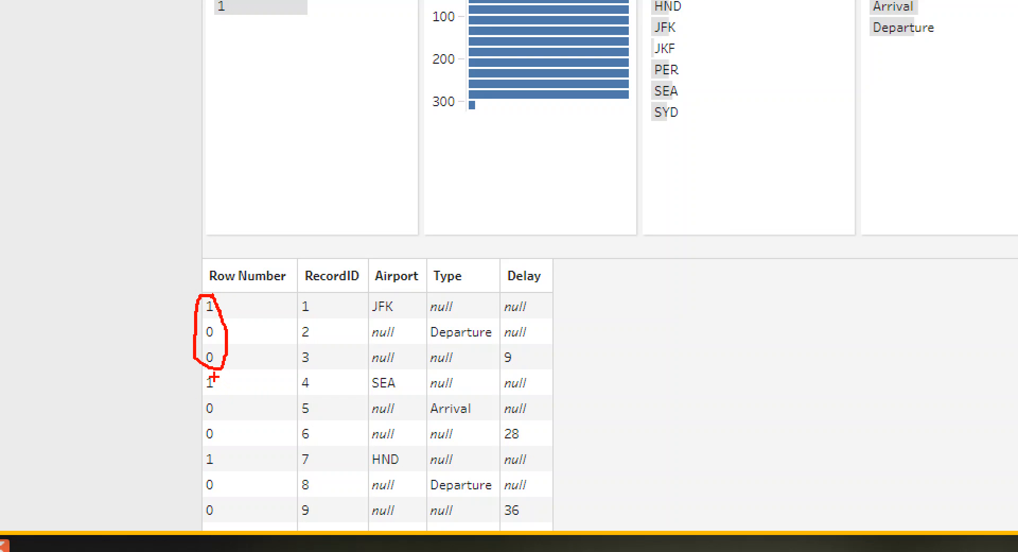
mouse_move(213, 376)
left_mouse_down()
mouse_move(194, 404)
mouse_move(211, 444)
mouse_move(228, 395)
mouse_move(210, 373)
left_mouse_up()
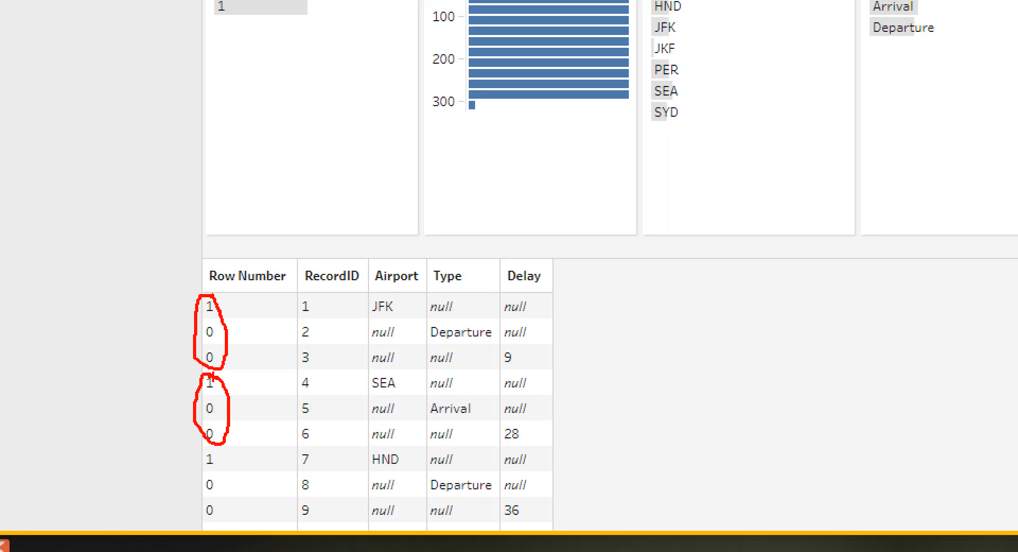
key("Escape")
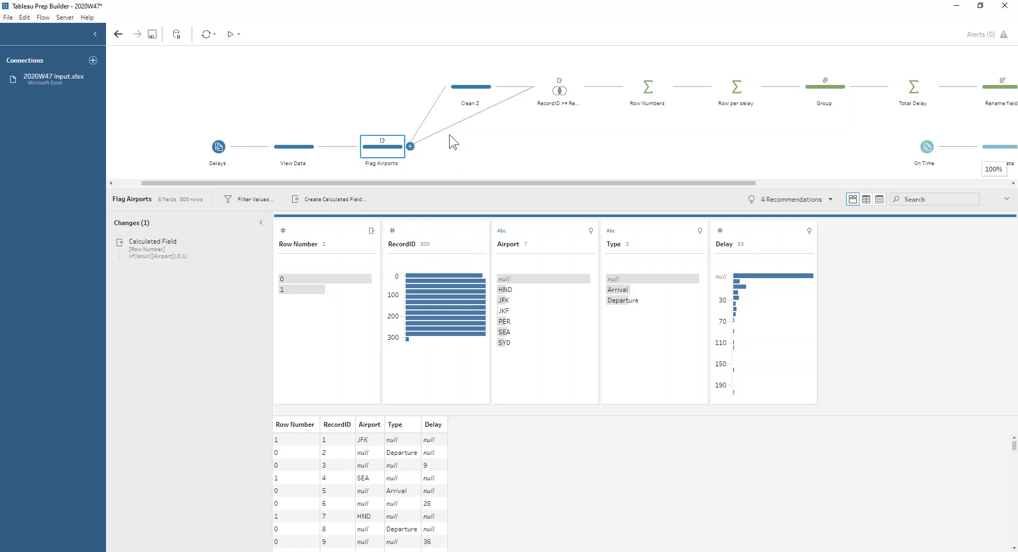
- Review the second branch's Clean 2 step and the RecordID self-join, showing the joined RecordID field in detail view
left_click(467, 90)
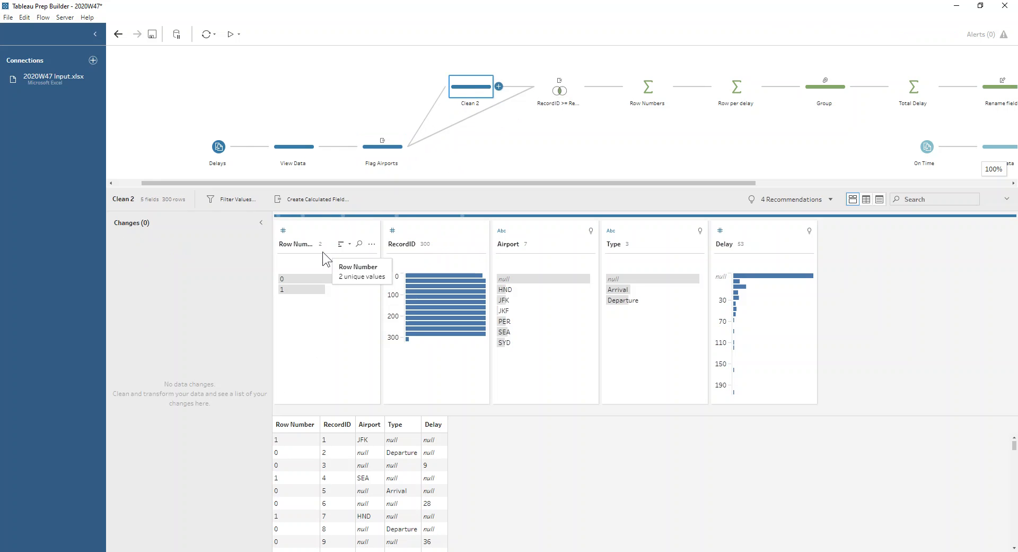
left_click(559, 91)
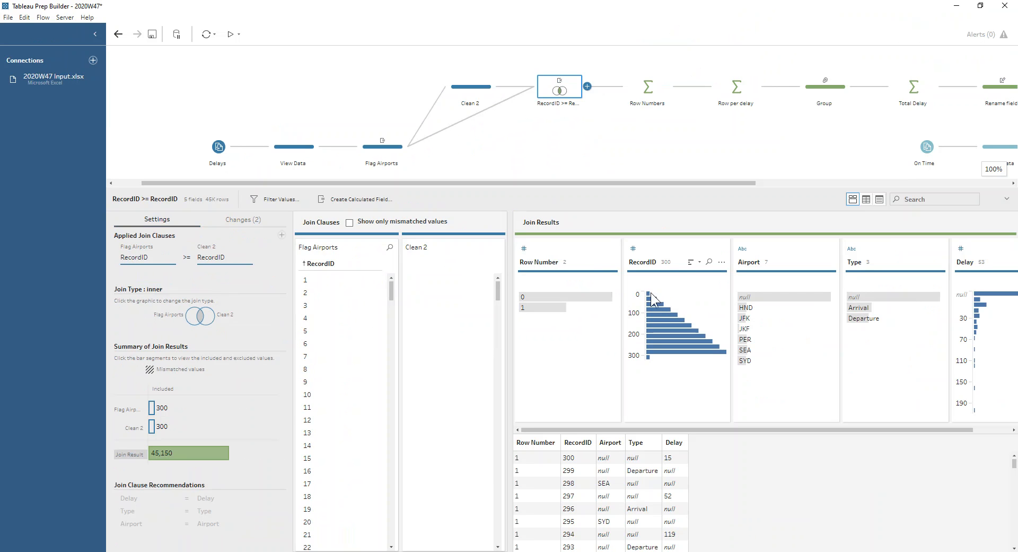
left_click(721, 262)
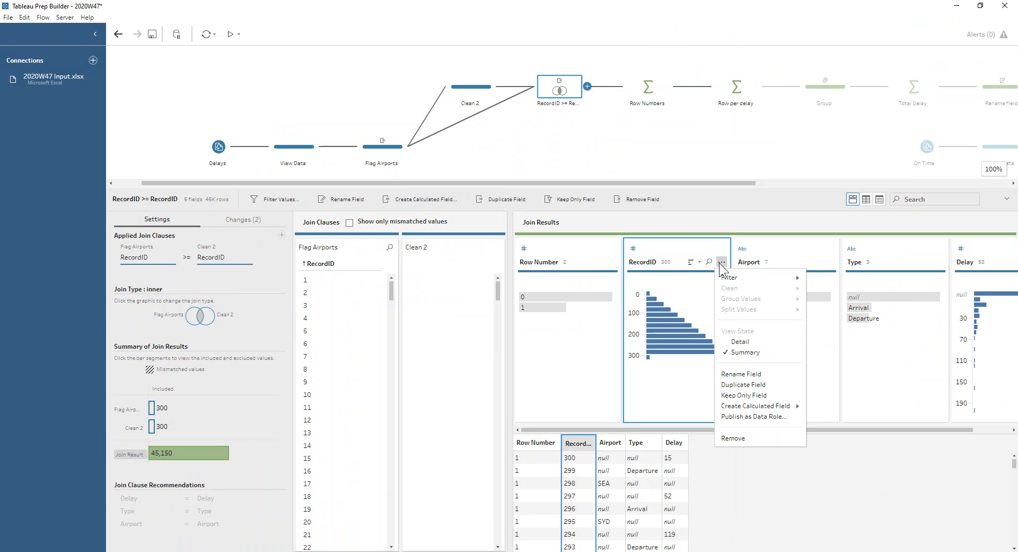
left_click(752, 340)
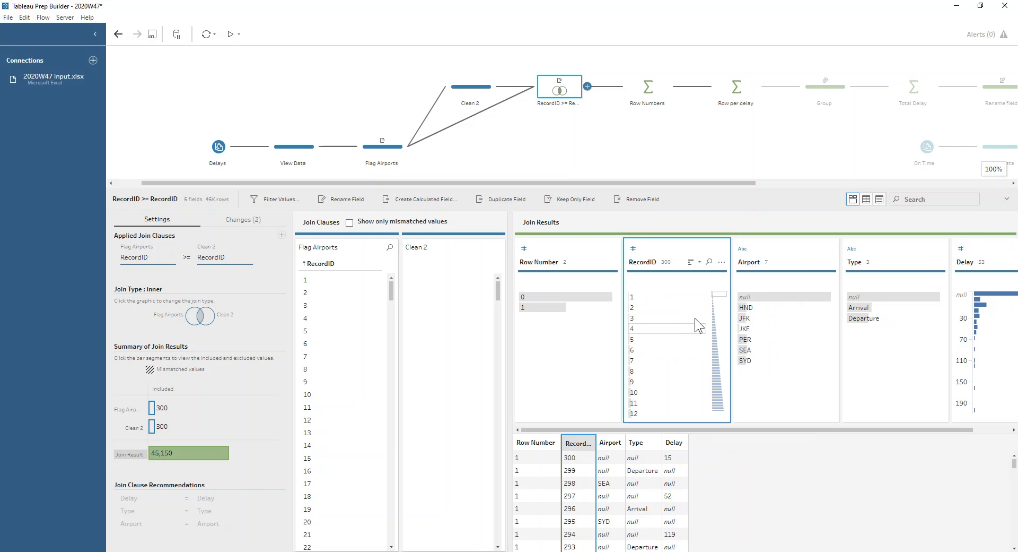
- Inspect the join result rows for RecordID 1, 2, 3 and 4 one after another
left_click(672, 297)
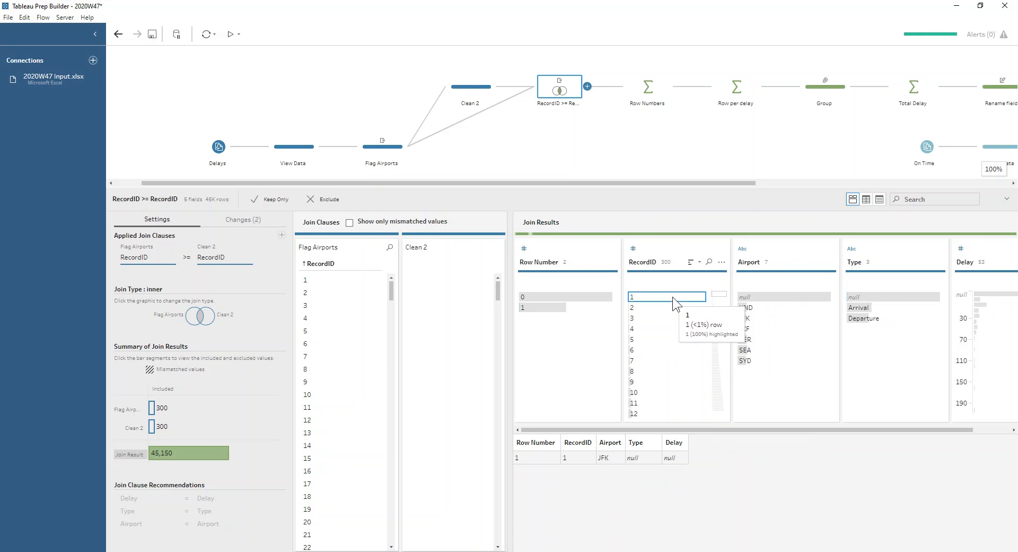
left_click(643, 307)
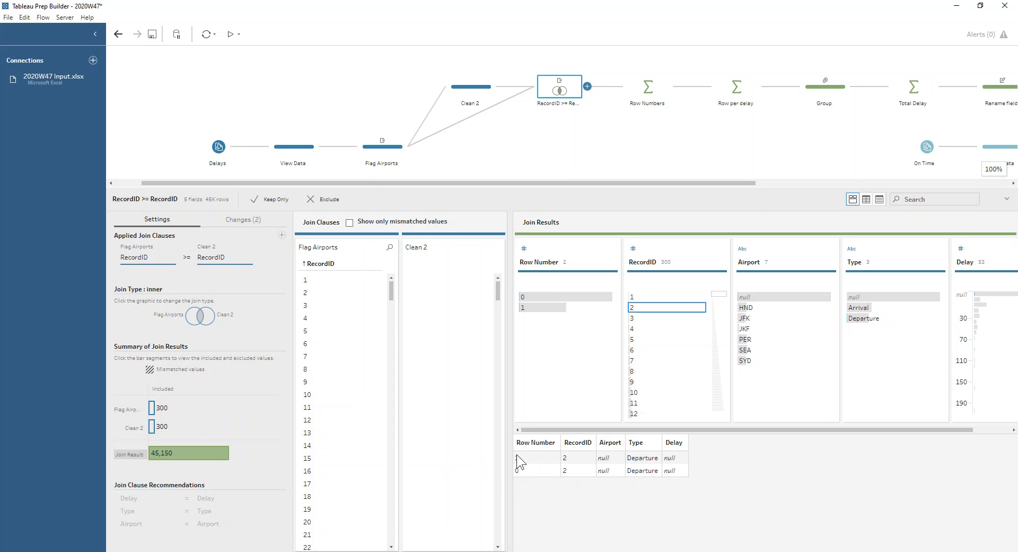
left_click(646, 321)
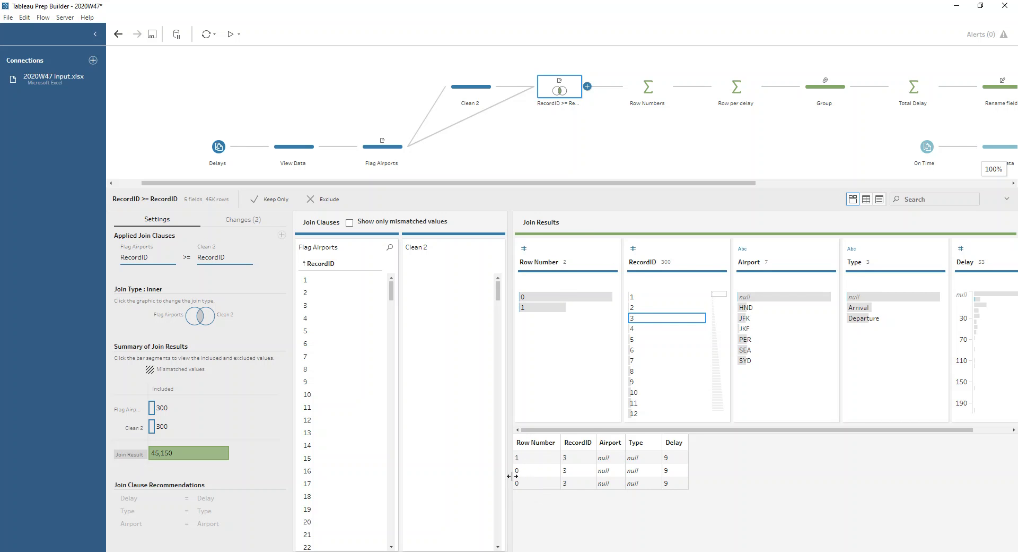
left_click(639, 329)
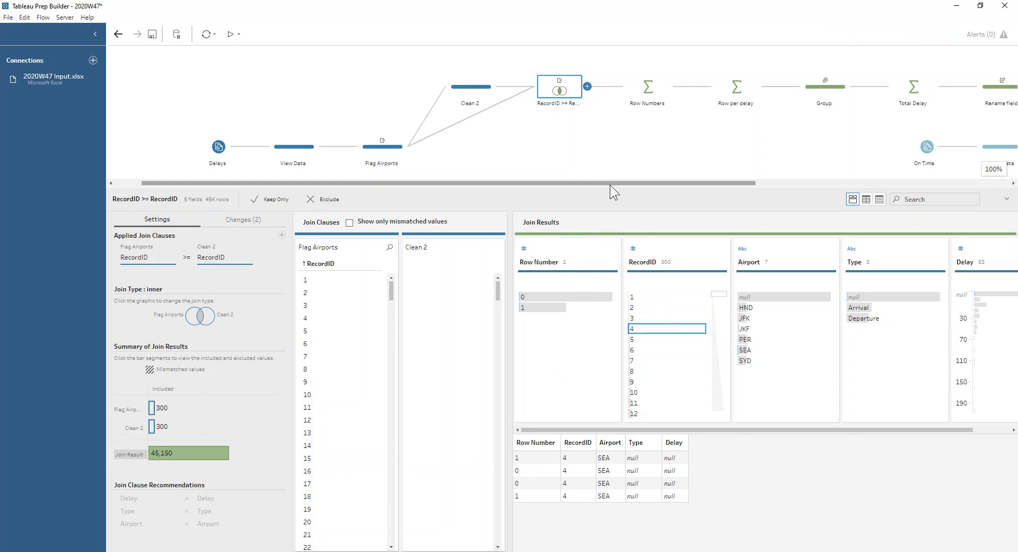
- Review the grouped and aggregated fields of the Row Numbers step and highlight the records with Row Number 1
left_click(640, 94)
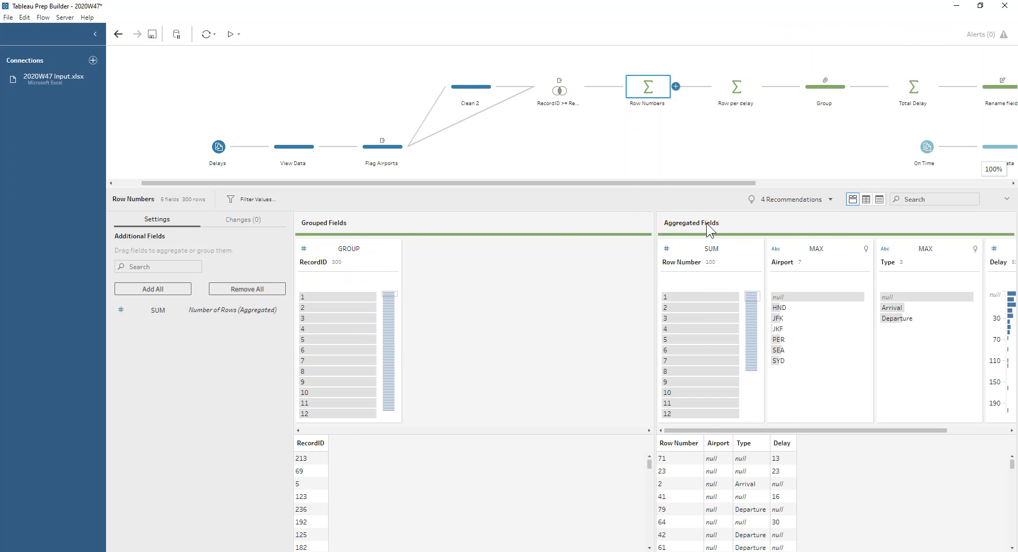
left_click_drag(721, 430, 813, 438)
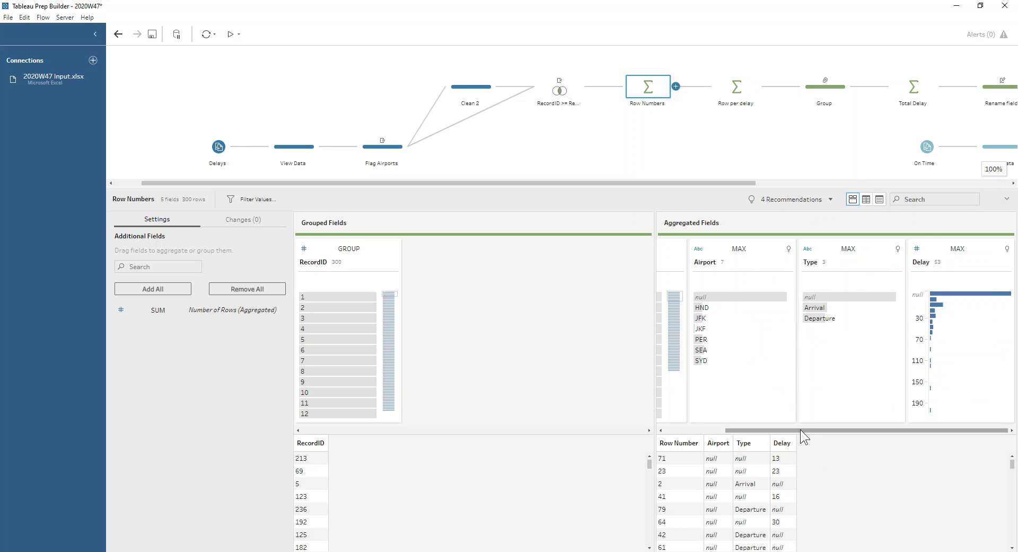
left_click_drag(784, 430, 696, 430)
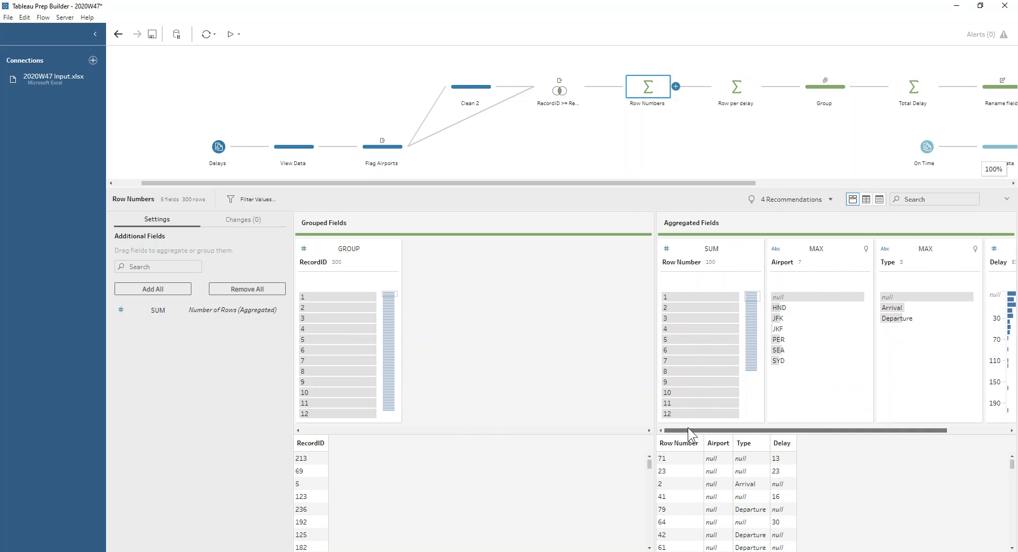
left_click(701, 296)
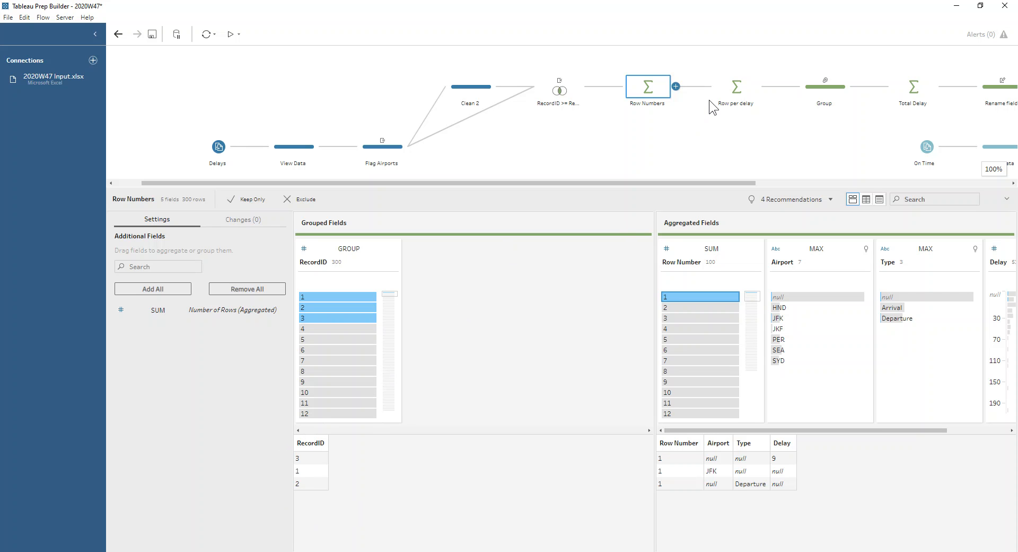
- Inspect Row Number 1 in the Row per delay aggregation, clear the highlight and review the airport grouping in the Group step
left_click(739, 87)
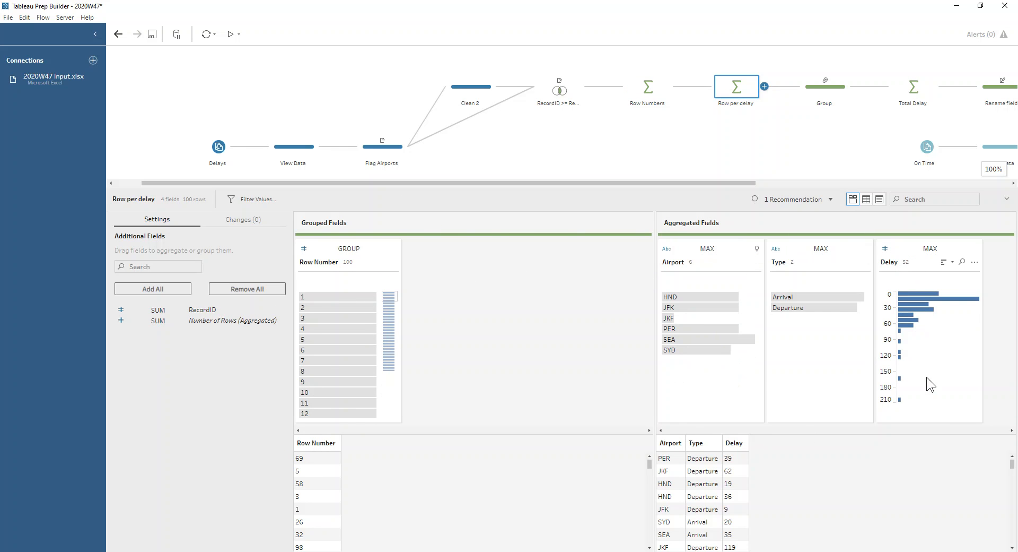
left_click(324, 295)
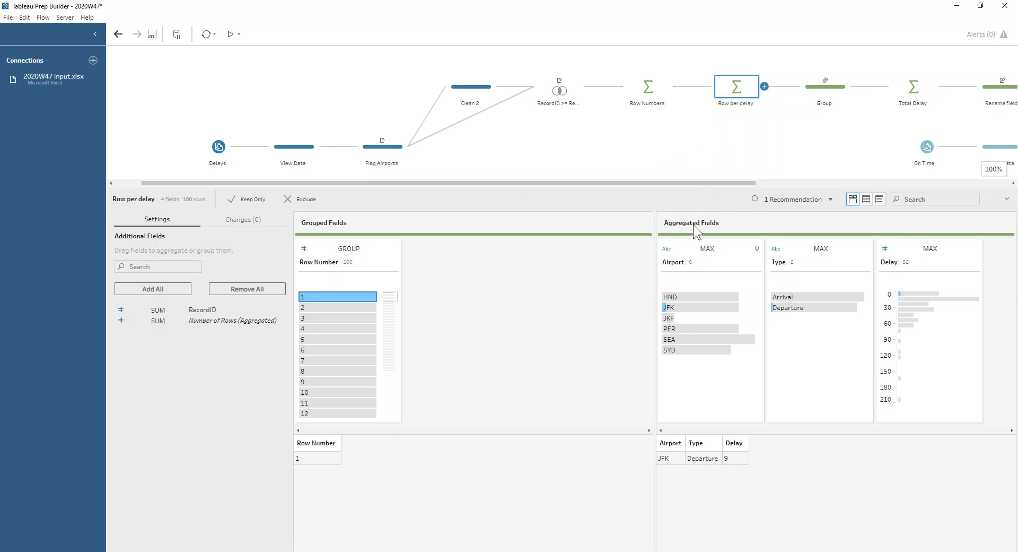
left_click(677, 397)
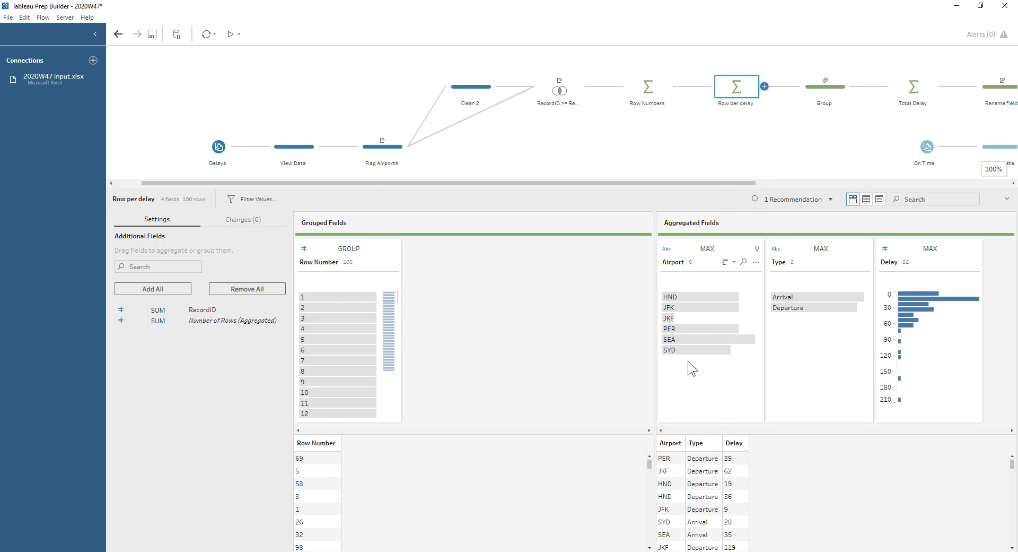
mouse_move(685, 317)
left_click(822, 88)
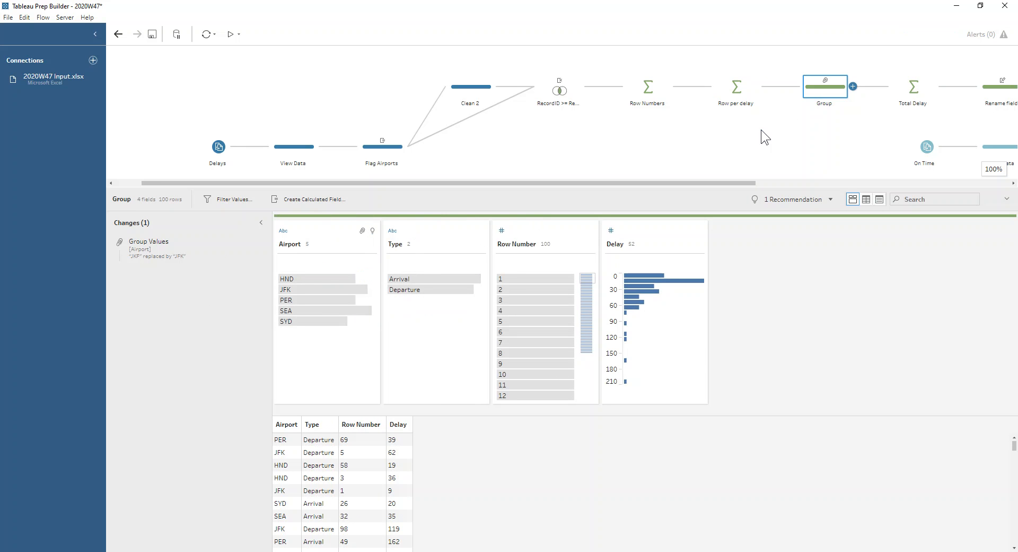
- Try a clean step after Row per delay that groups the Airport values by common characters, and delete that step
left_click(764, 87)
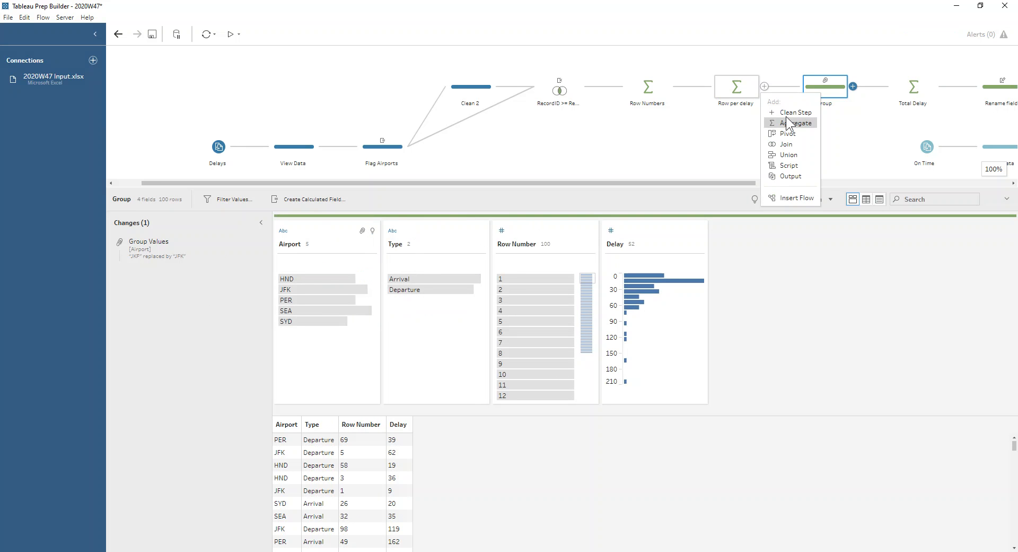
left_click(785, 113)
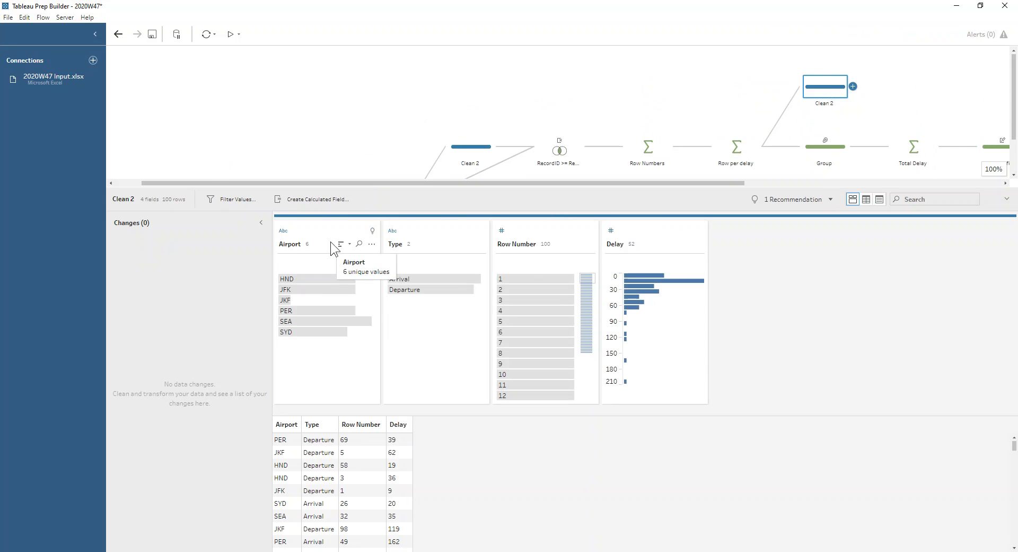
left_click(371, 244)
mouse_move(391, 284)
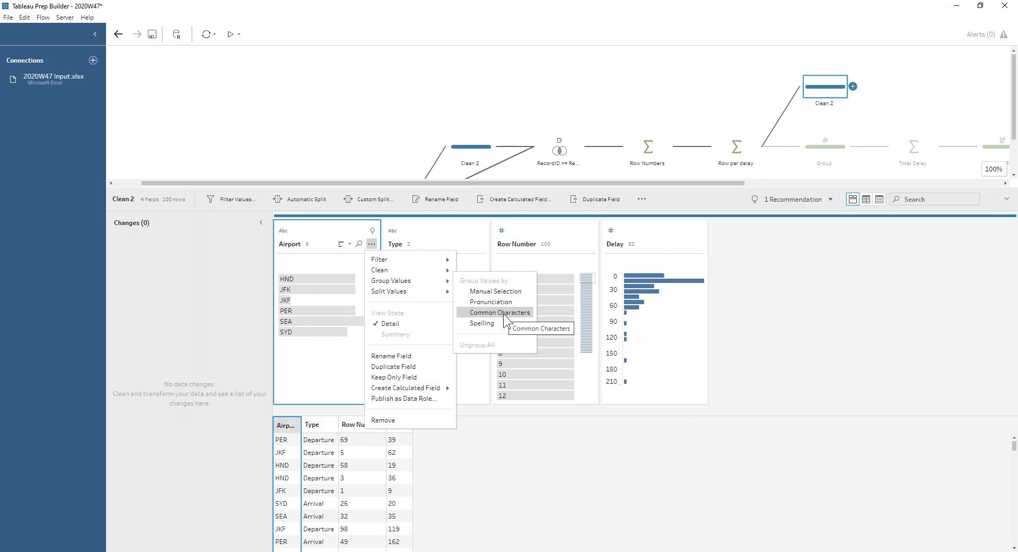
left_click(504, 313)
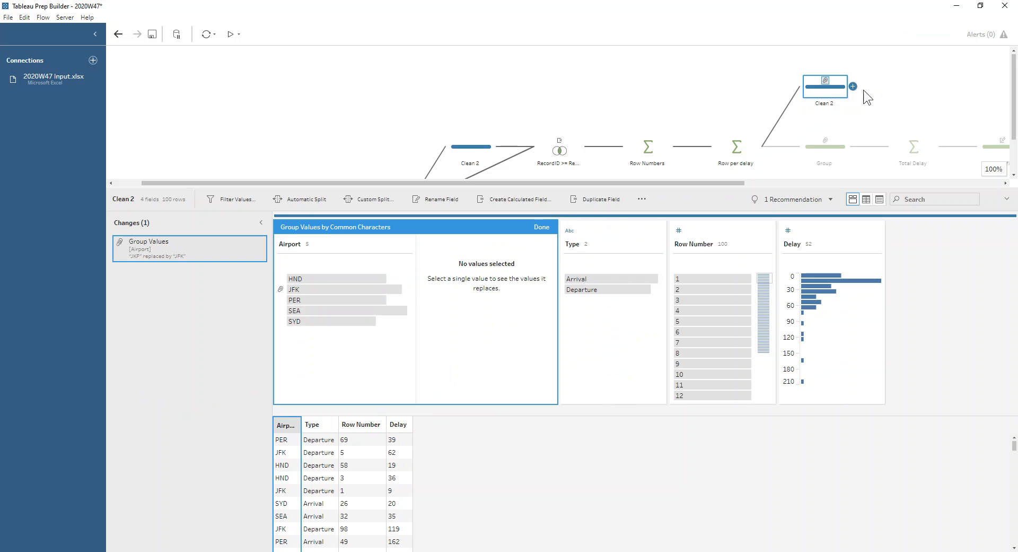
left_click(823, 91)
key("Delete")
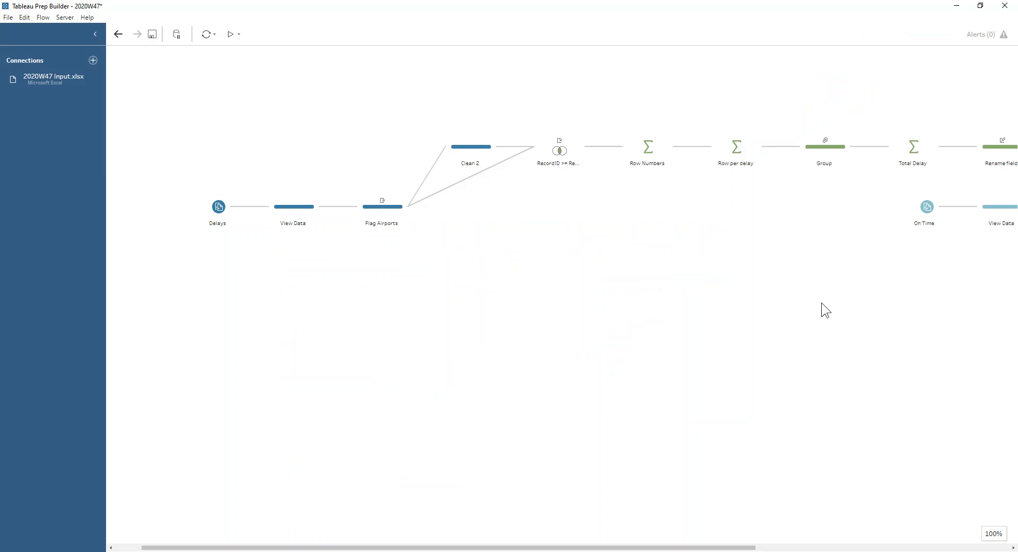
- Review the Total Delay aggregation and the Rename field step that follows it
left_click_drag(658, 546, 873, 547)
left_click(598, 153)
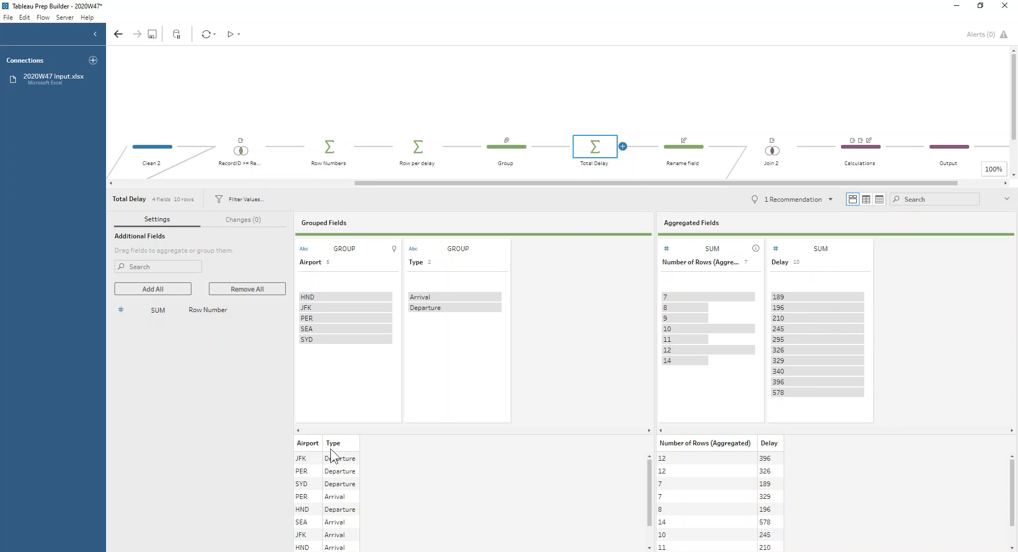
left_click(704, 148)
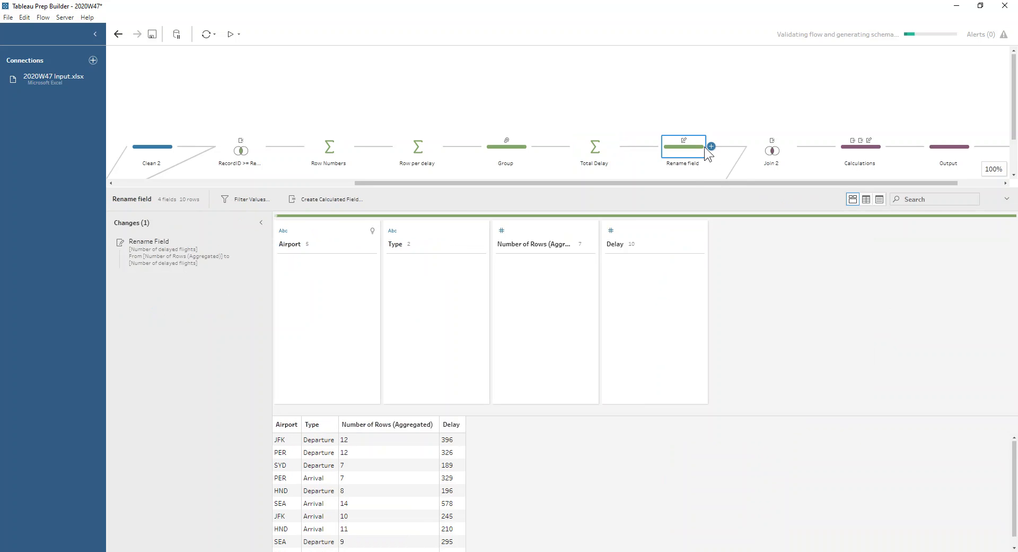
- Enlarge the flow area and review the On Time branch's View Data step and its Join 2 clauses
left_click_drag(680, 189, 773, 250)
left_click(720, 152)
left_click(644, 205)
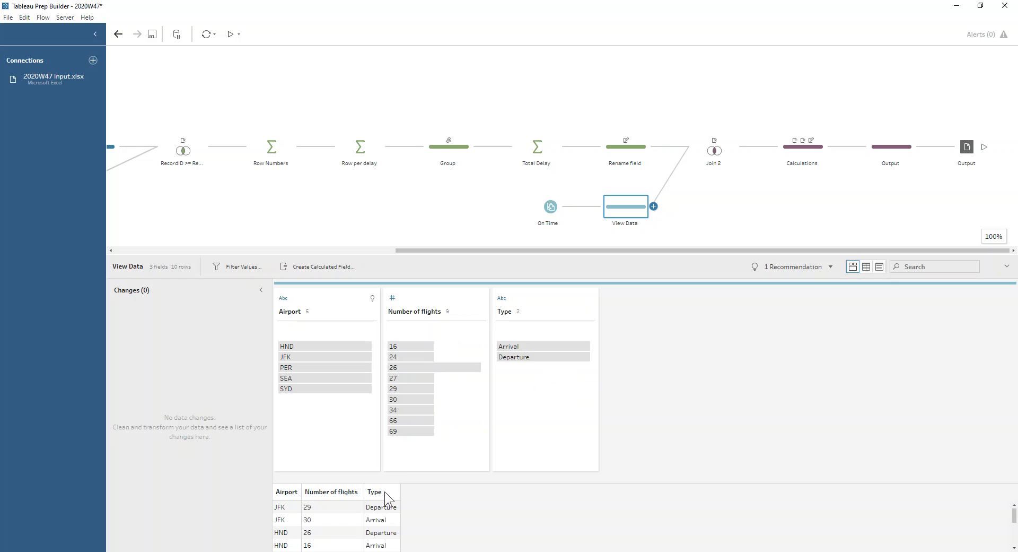
left_click(707, 147)
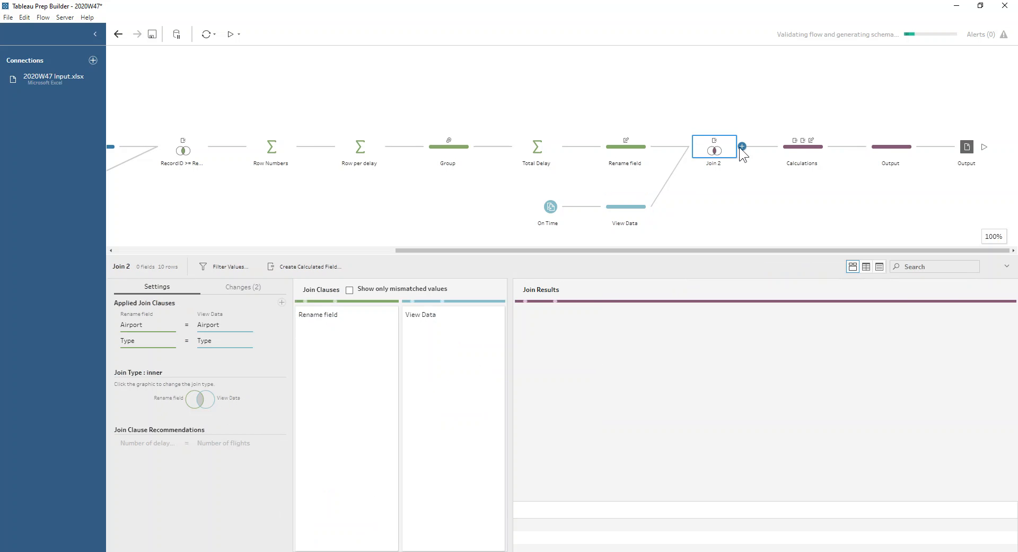
- View the Number of flights formula in the Calculations step and close it without editing
left_click(795, 151)
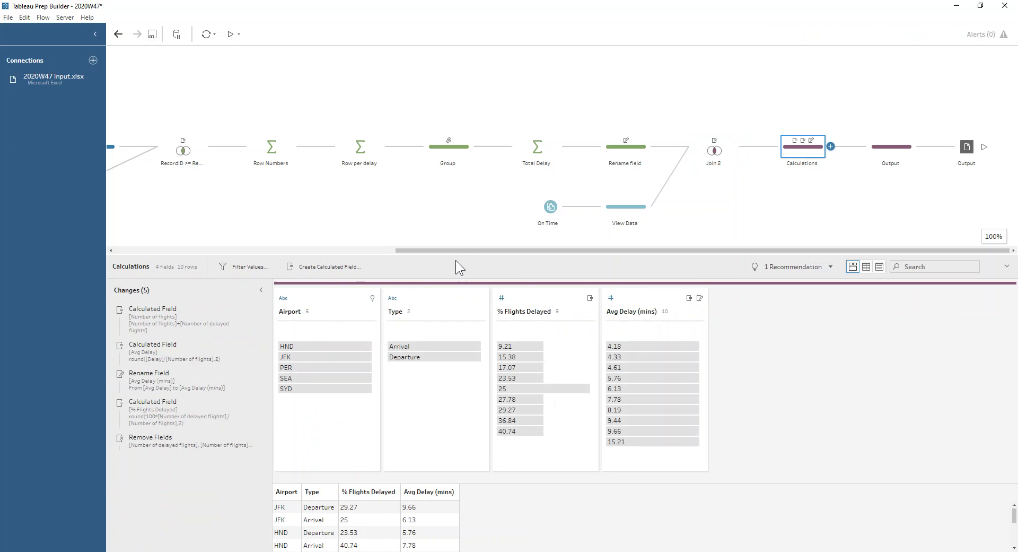
left_click(179, 314)
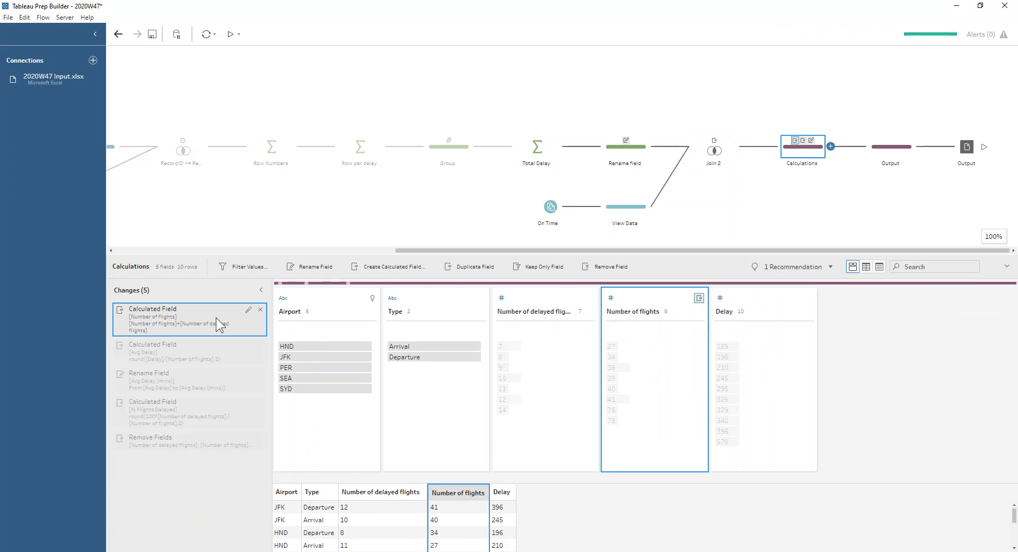
left_click(249, 309)
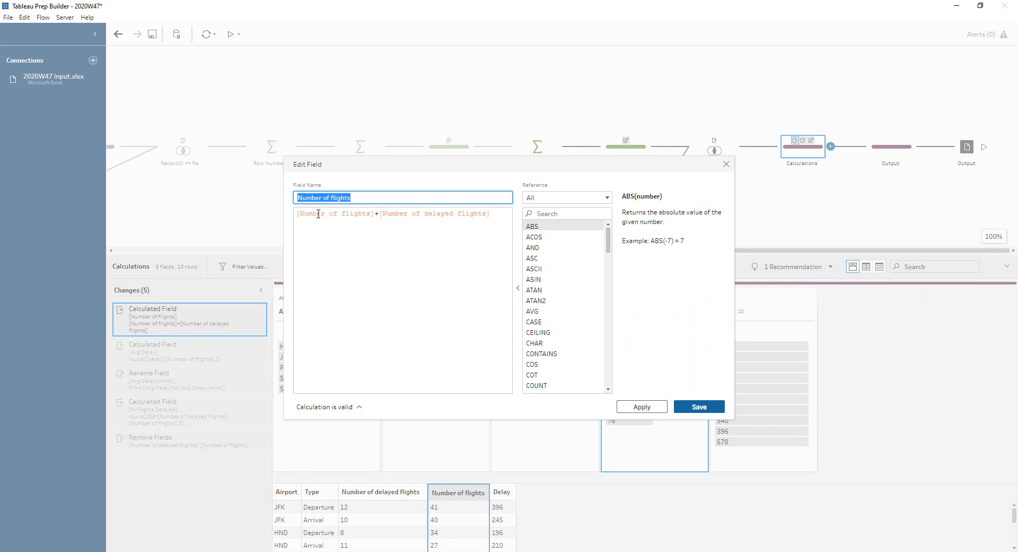
left_click(728, 164)
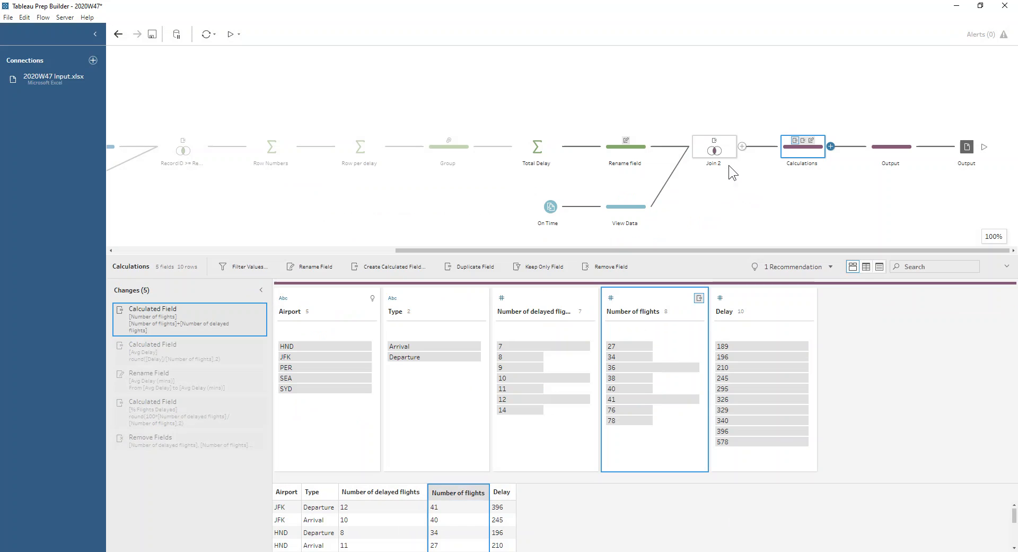
- View the Avg Delay and % Flights Delayed formulas in the Calculations step without editing them, and review the Remove Fields change
left_click(162, 358)
left_click(246, 344)
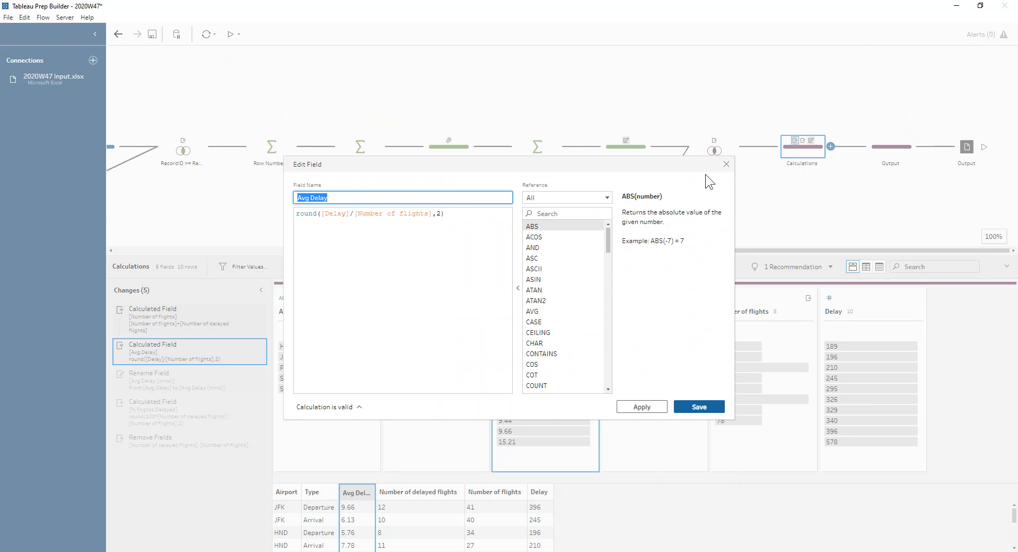
left_click(725, 163)
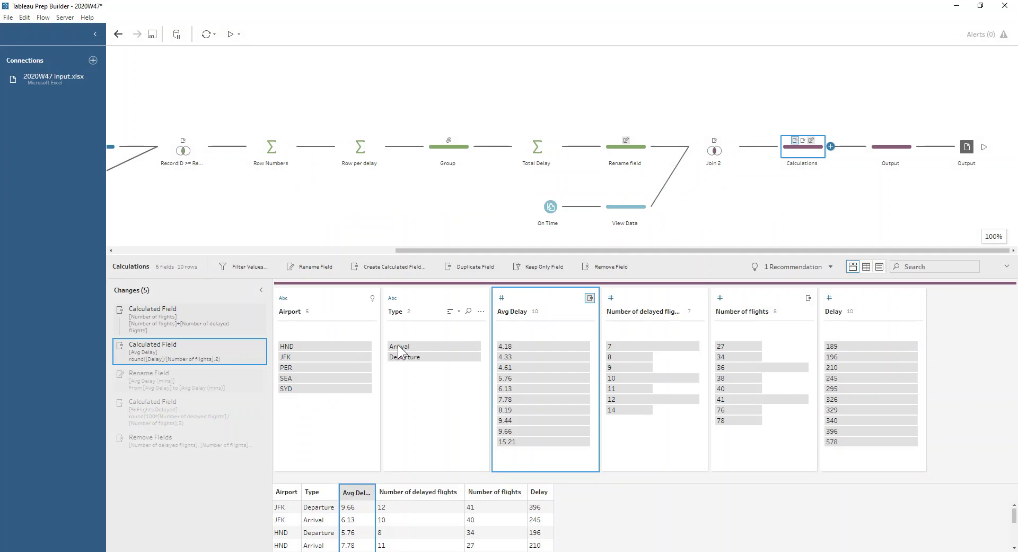
left_click(249, 402)
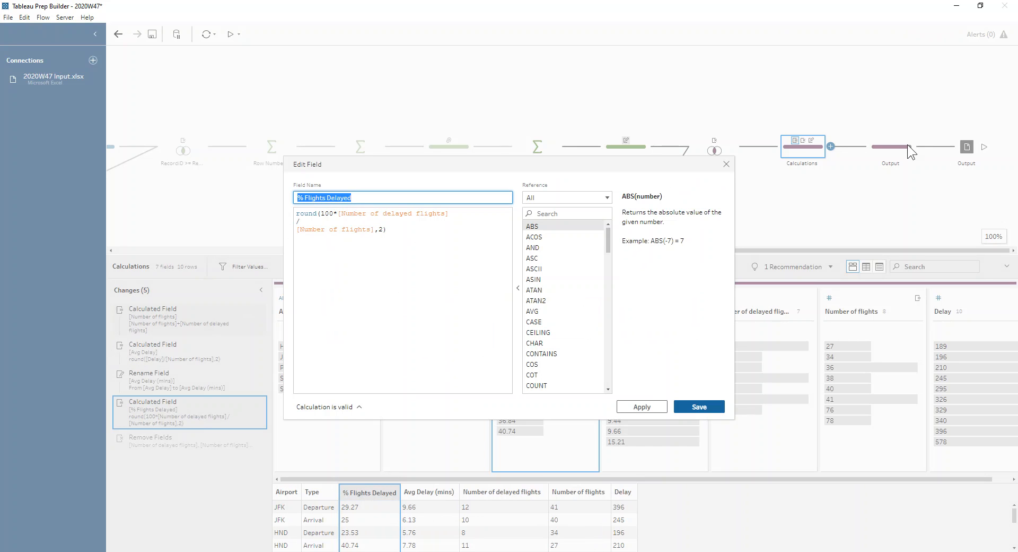
left_click(726, 164)
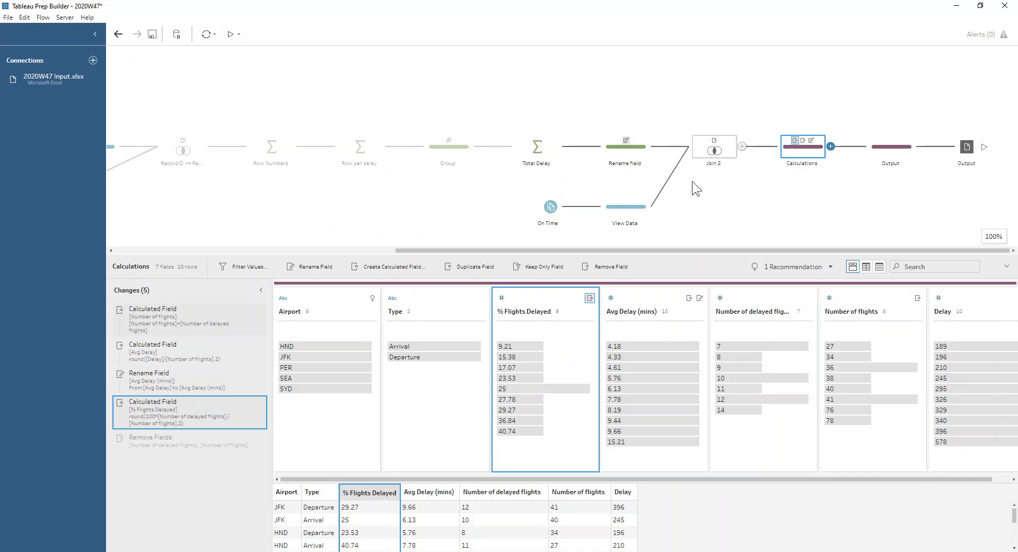
left_click(158, 447)
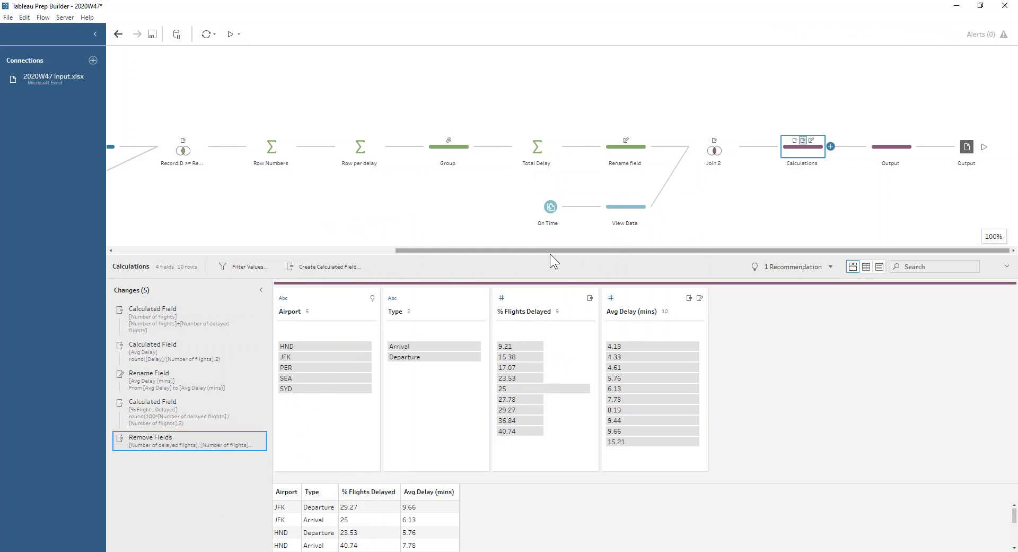
- Examine all rows of the Output step's data grid in an enlarged view, and restore the flow area's height
left_click(892, 146)
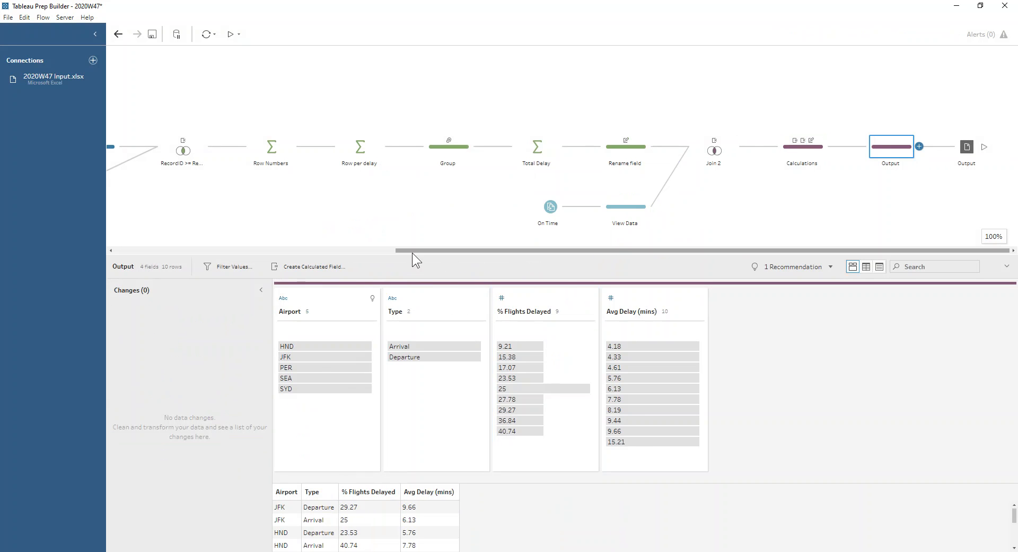
left_click_drag(421, 254, 419, 111)
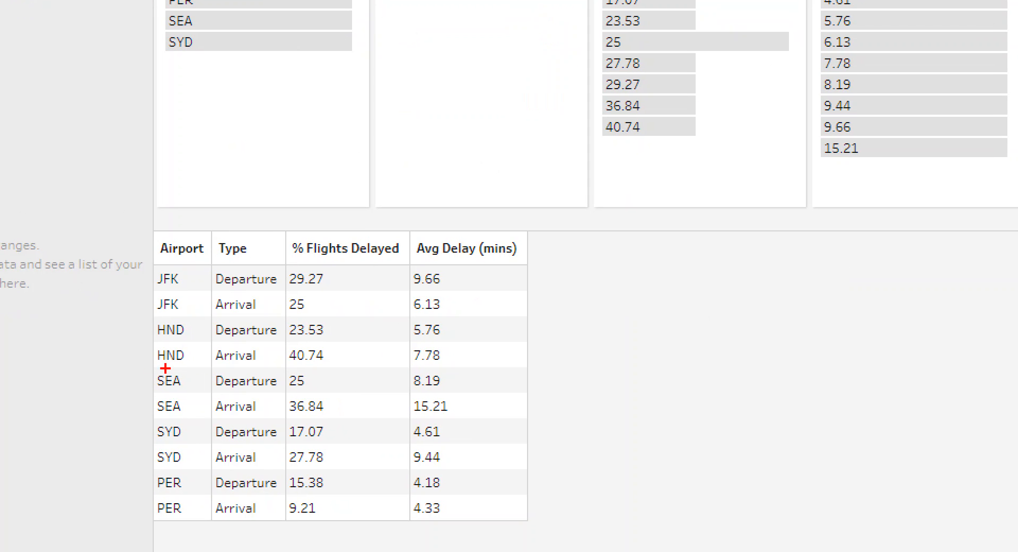
mouse_move(155, 358)
left_mouse_down()
mouse_move(163, 361)
mouse_move(150, 362)
left_mouse_up()
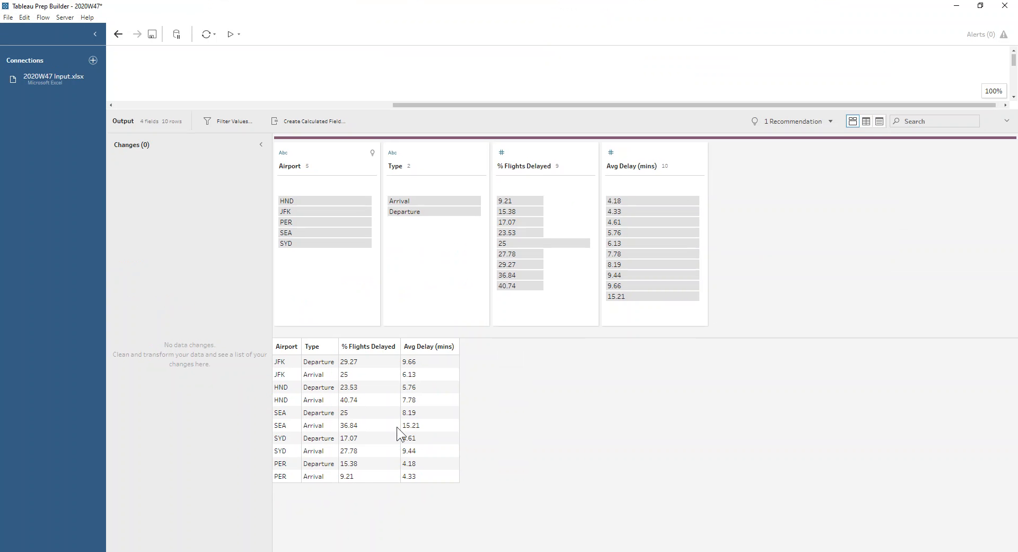
left_click_drag(591, 110, 585, 275)
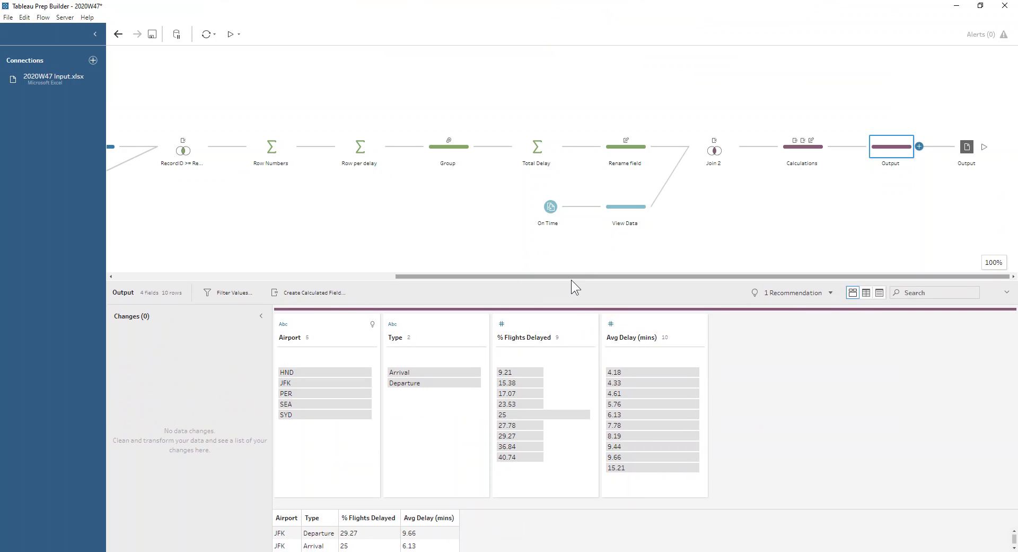